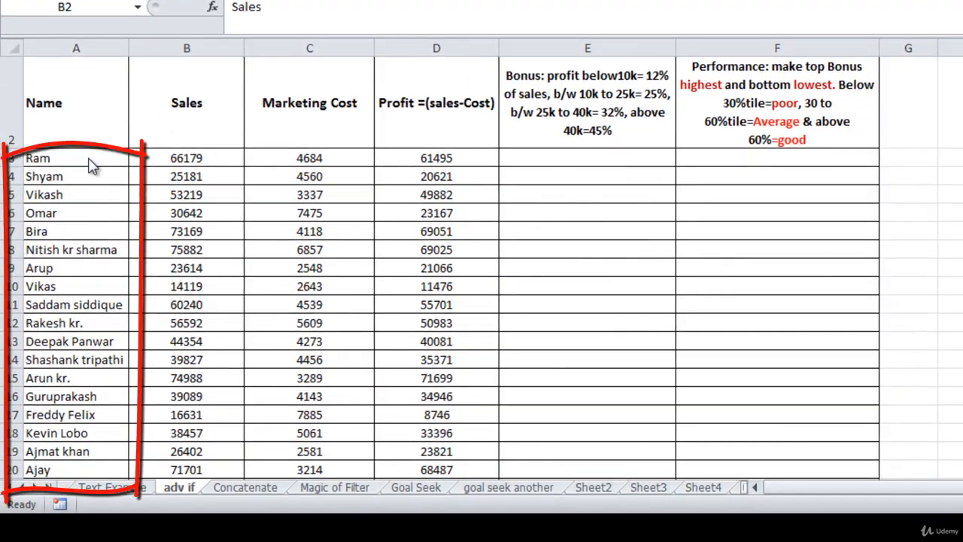
Select the names in A3:A37, leaving out the total row.
{"action": "left_click", "coordinate": [84, 161]}
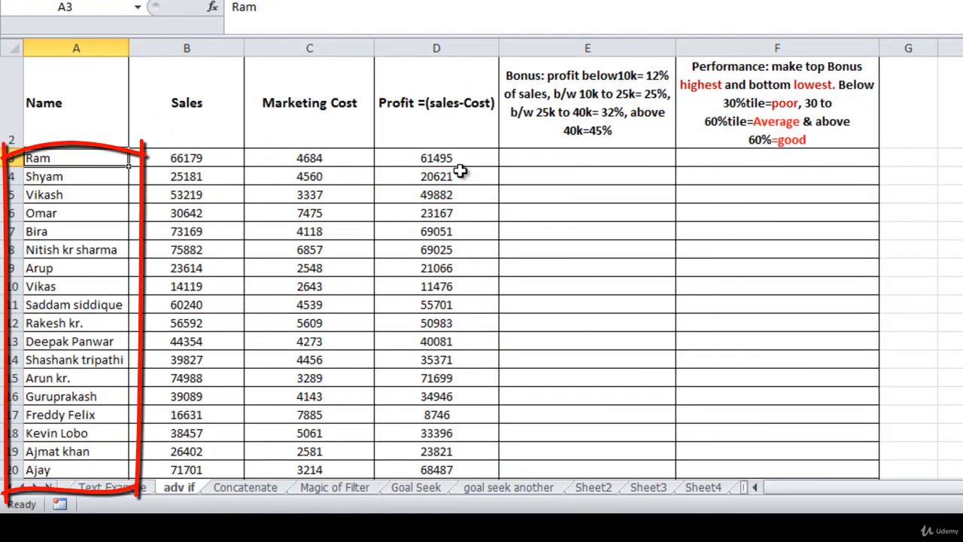
{"action": "left_click", "coordinate": [438, 153]}
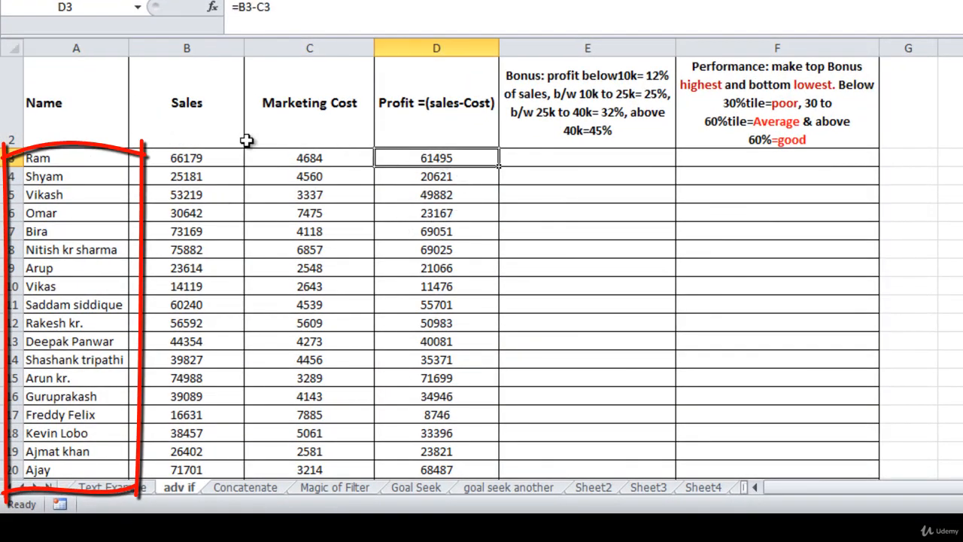
{"action": "left_click", "coordinate": [105, 161]}
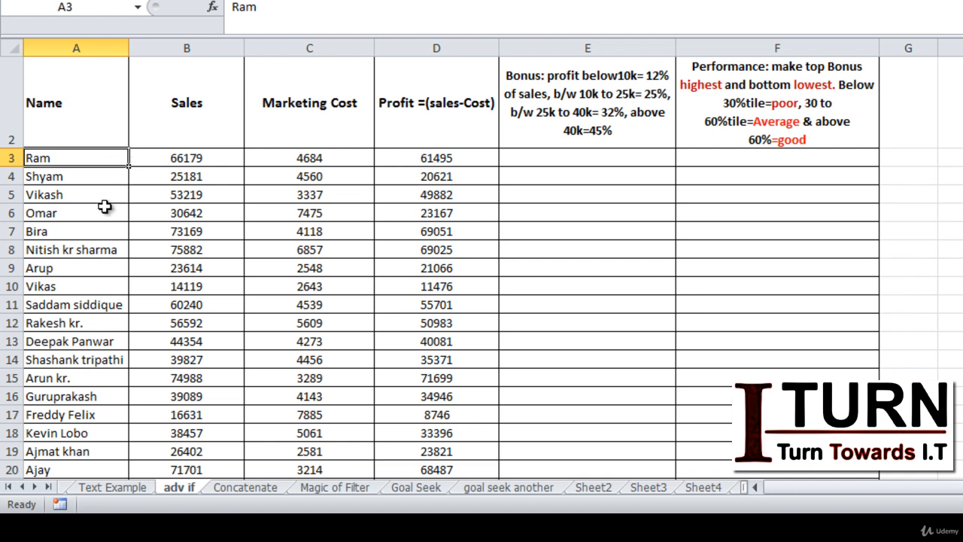
{"action": "key", "text": "ctrl+shift+Down"}
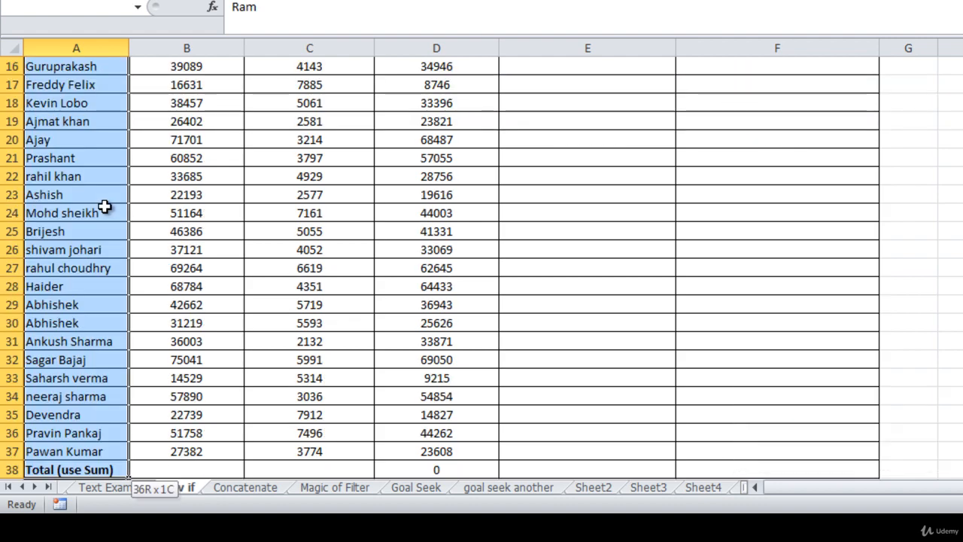
{"action": "key", "text": "shift+Up"}
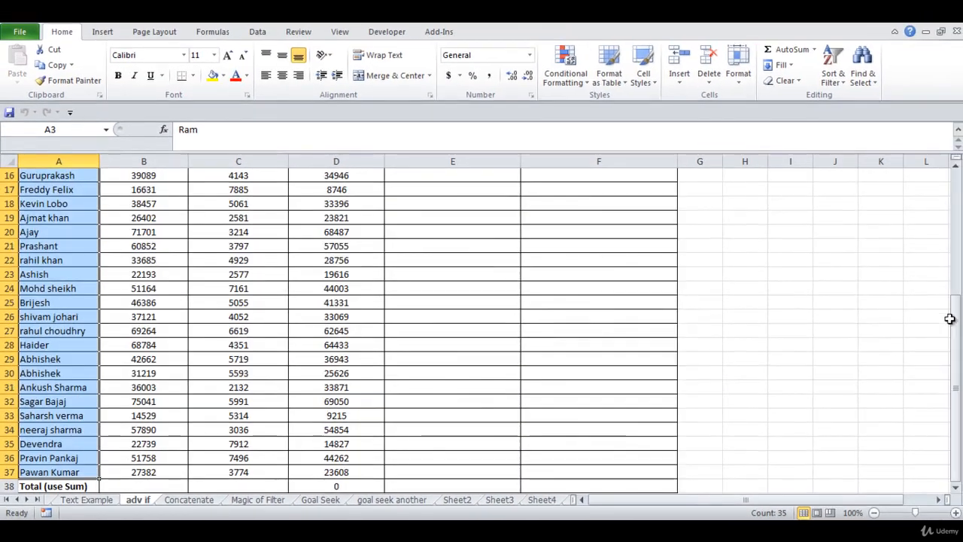
{"action": "left_click_drag", "start_coordinate": [954, 329], "coordinate": [955, 201]}
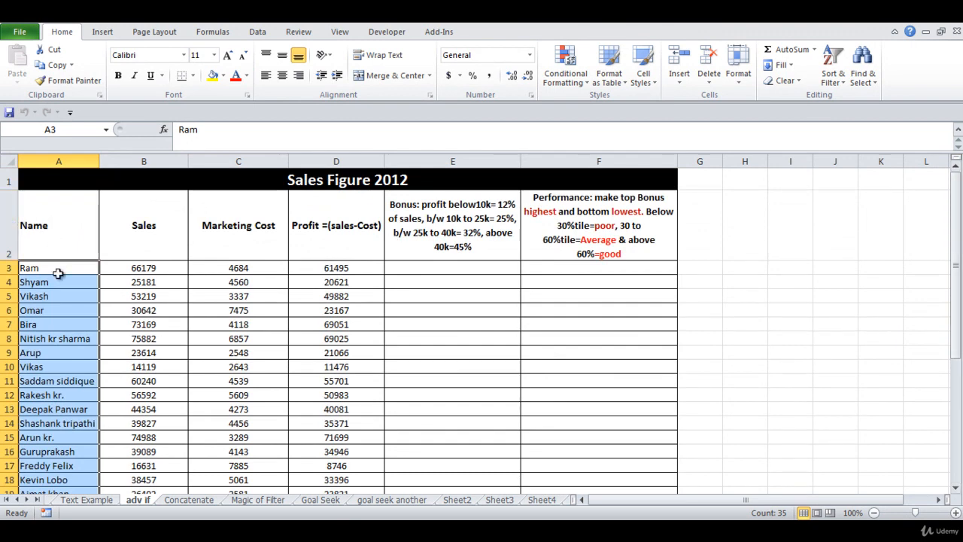
Start a new conditional formatting rule for the selected names that uses a formula to determine which cells to format.
{"action": "left_click", "coordinate": [577, 85]}
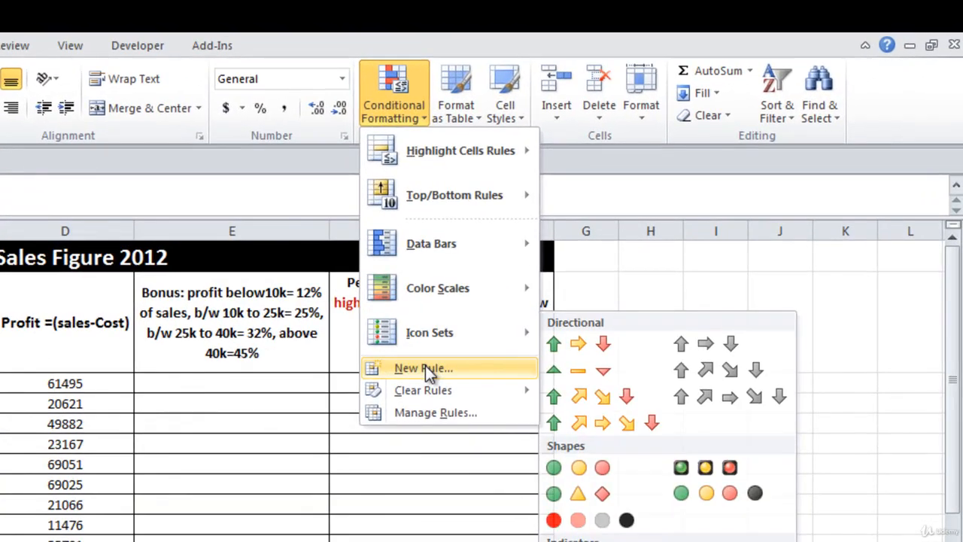
{"action": "left_click", "coordinate": [587, 255]}
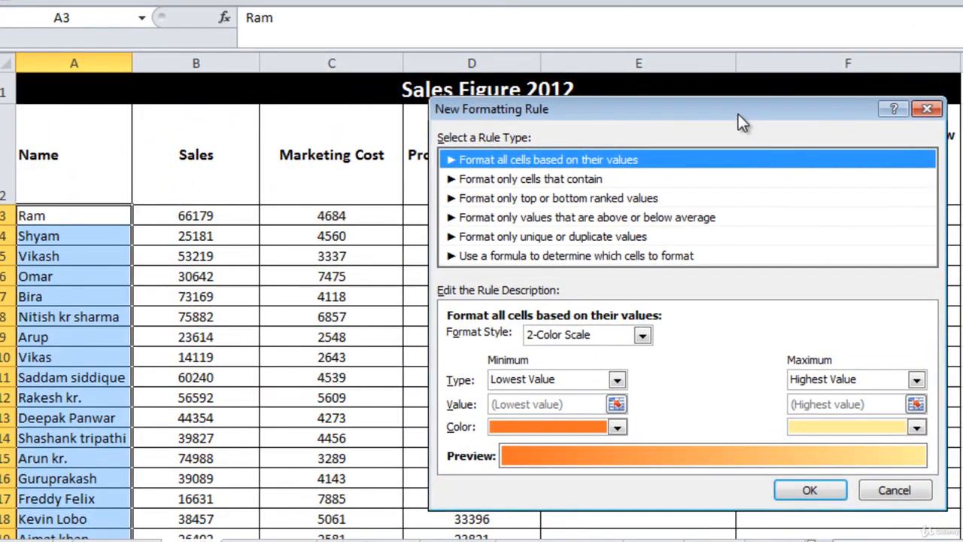
{"action": "left_click_drag", "start_coordinate": [738, 114], "coordinate": [701, 91]}
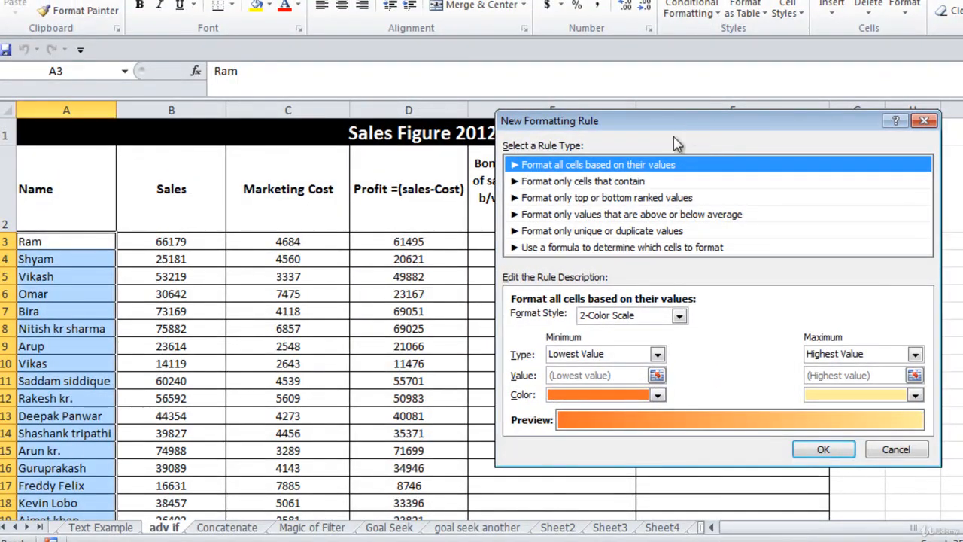
{"action": "left_click", "coordinate": [566, 248]}
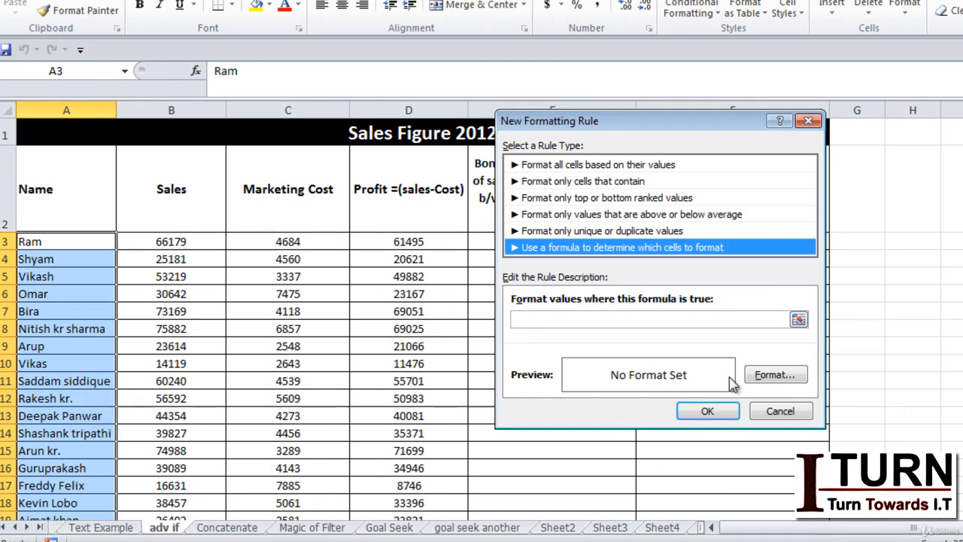
Give the new rule a light olive green background fill.
{"action": "left_click", "coordinate": [779, 378]}
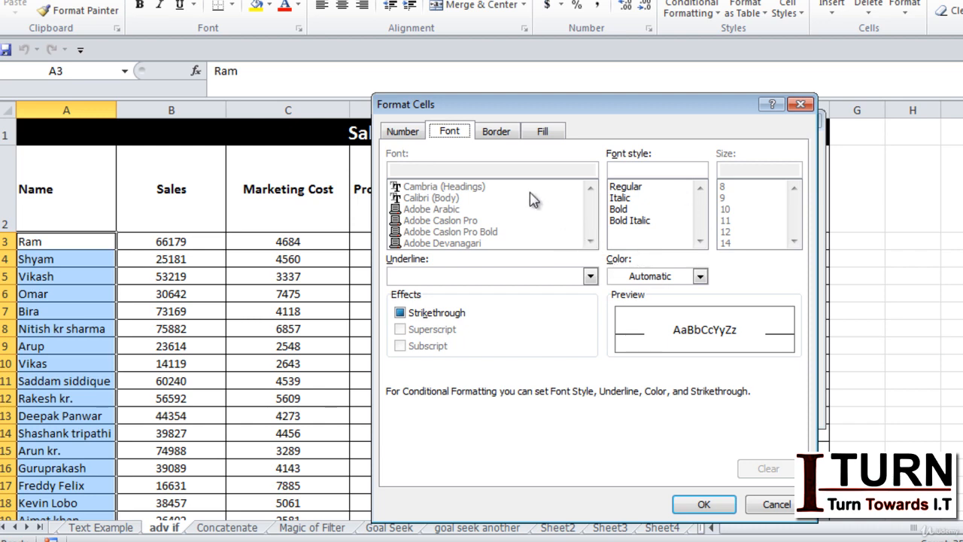
{"action": "left_click", "coordinate": [543, 133]}
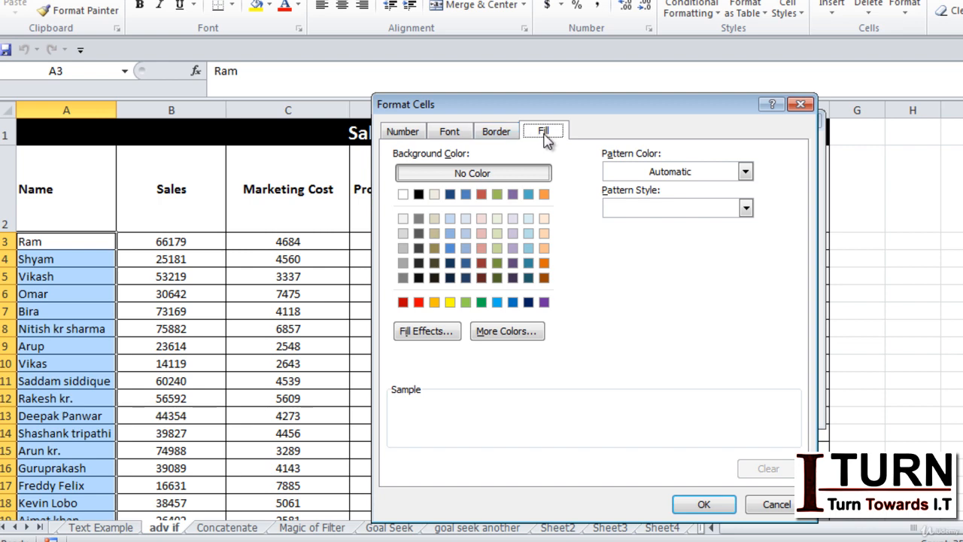
{"action": "left_click", "coordinate": [498, 249]}
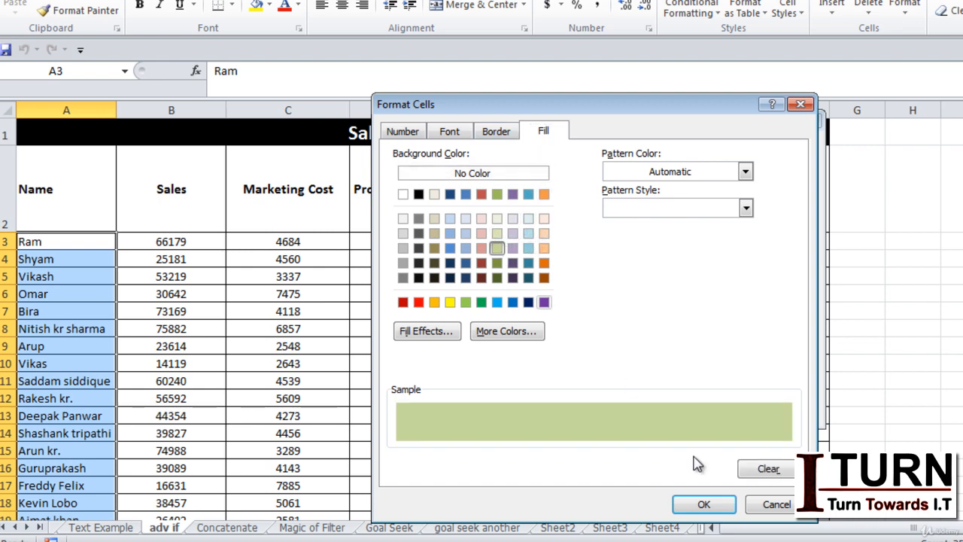
{"action": "left_click", "coordinate": [702, 504]}
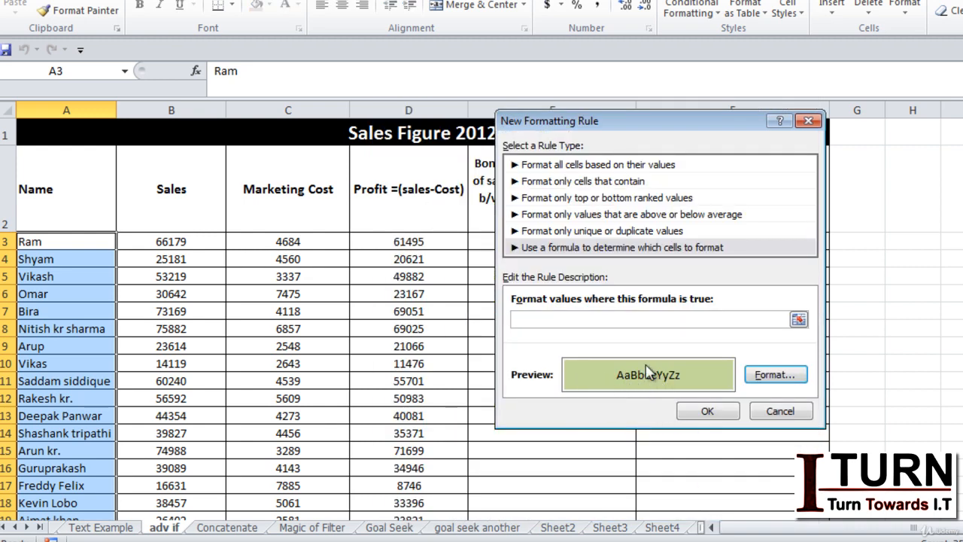
Set the rule's formula to =D3>50000 with a relative cell reference and apply the rule to the names.
{"action": "left_click", "coordinate": [571, 321]}
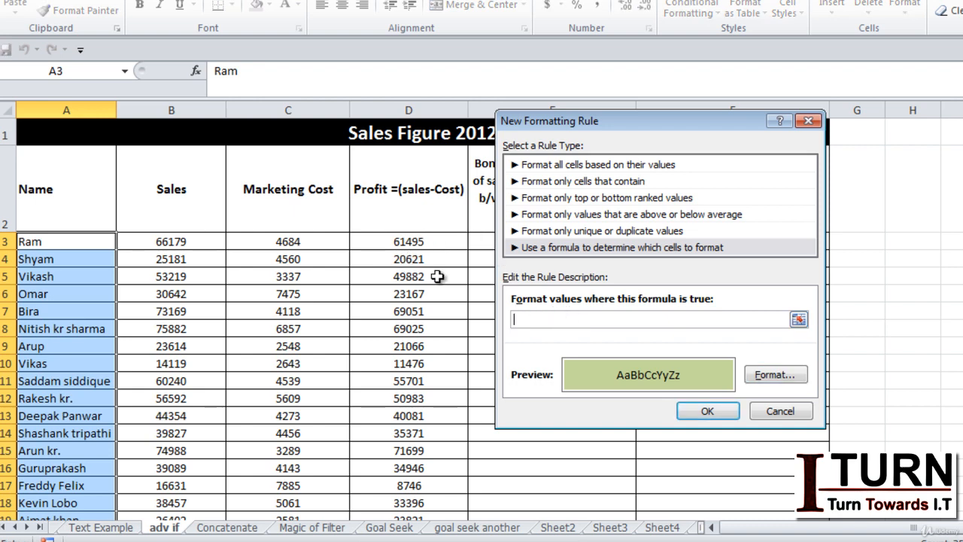
{"action": "left_click", "coordinate": [413, 242]}
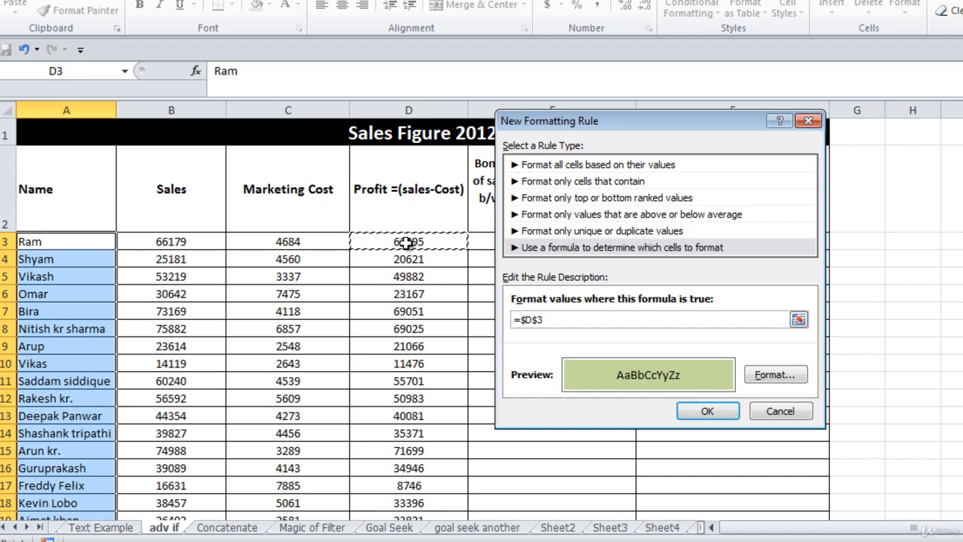
{"action": "type", "text": ">50"}
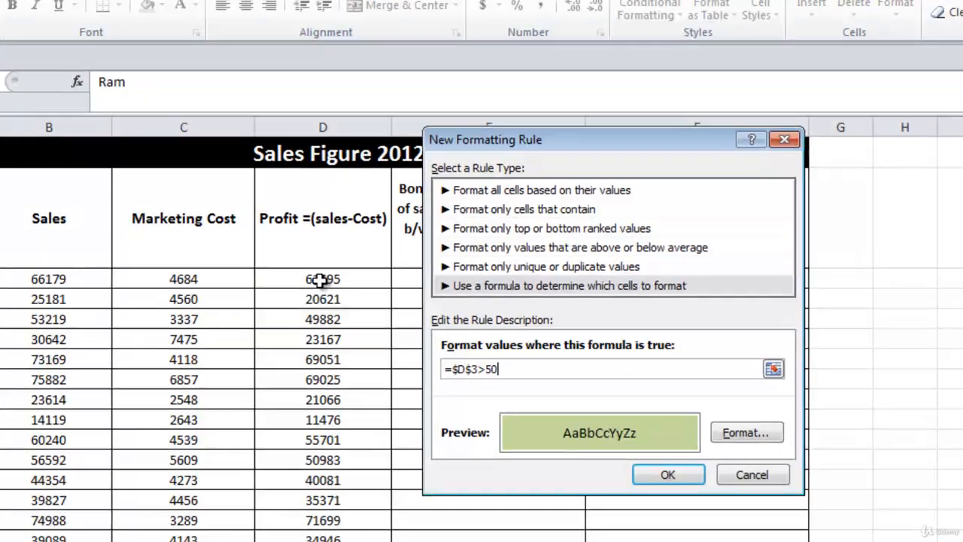
{"action": "type", "text": "000"}
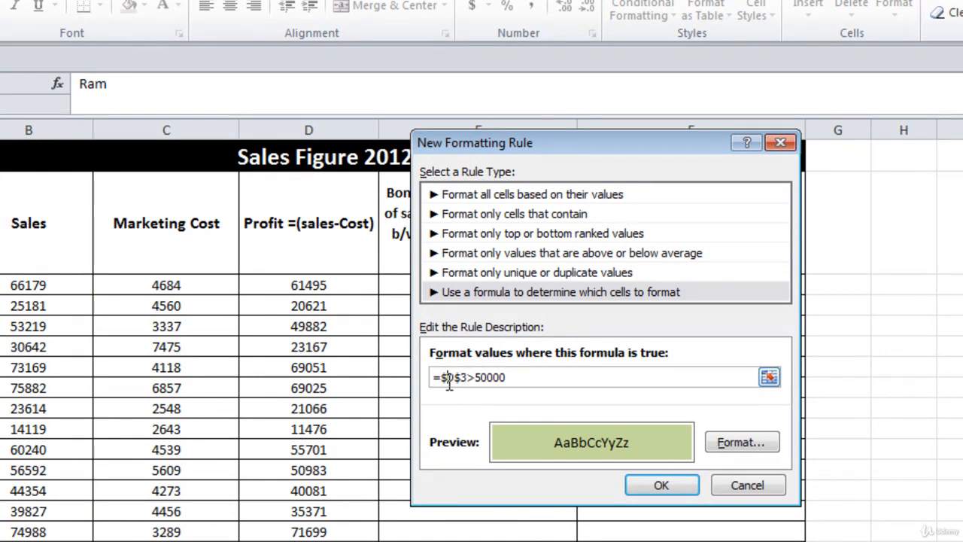
{"action": "key", "text": "BackSpace"}
{"action": "left_click", "coordinate": [454, 377]}
{"action": "key", "text": "BackSpace"}
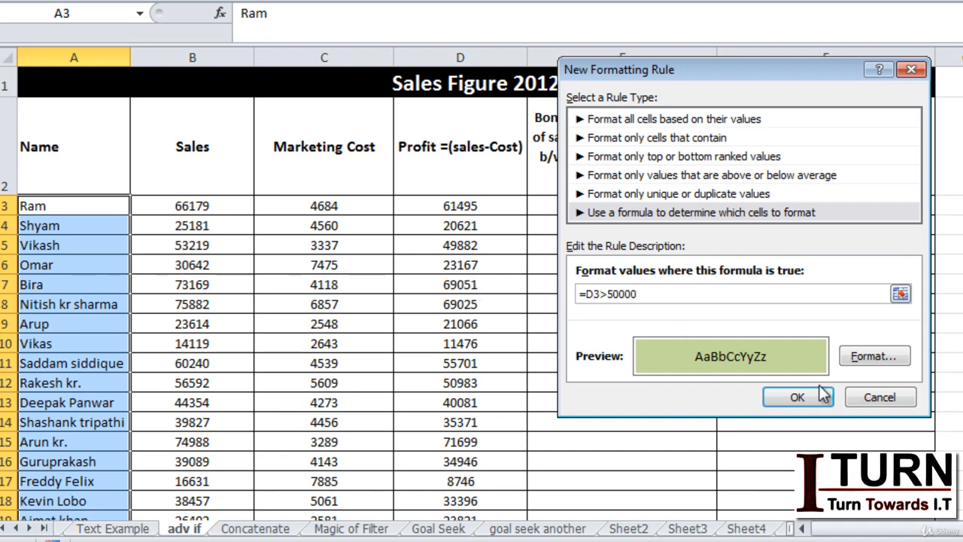
{"action": "left_click", "coordinate": [797, 397]}
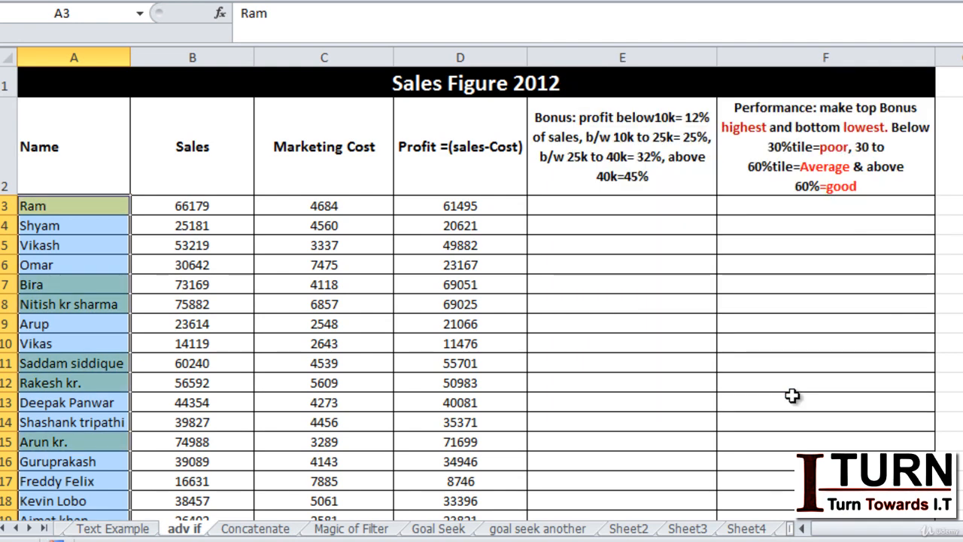
Compare the highlighted names with their values in the Profit column to check the rule.
{"action": "left_click", "coordinate": [201, 289]}
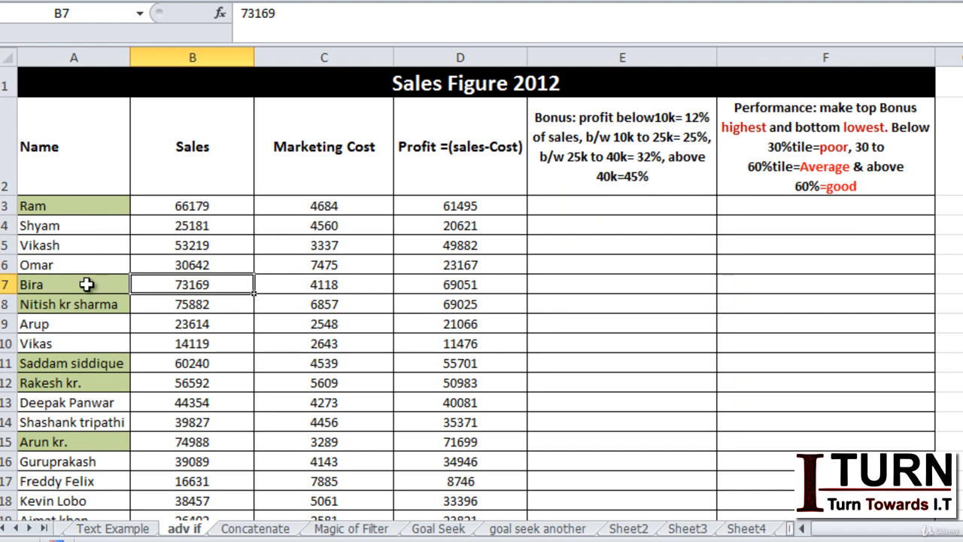
{"action": "left_click", "coordinate": [449, 205]}
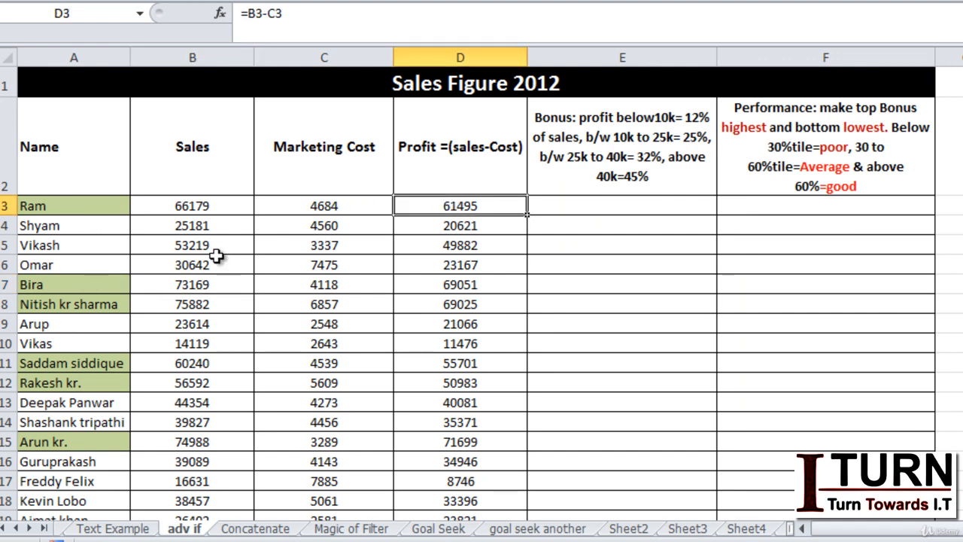
{"action": "left_click", "coordinate": [126, 286]}
{"action": "left_click", "coordinate": [456, 285]}
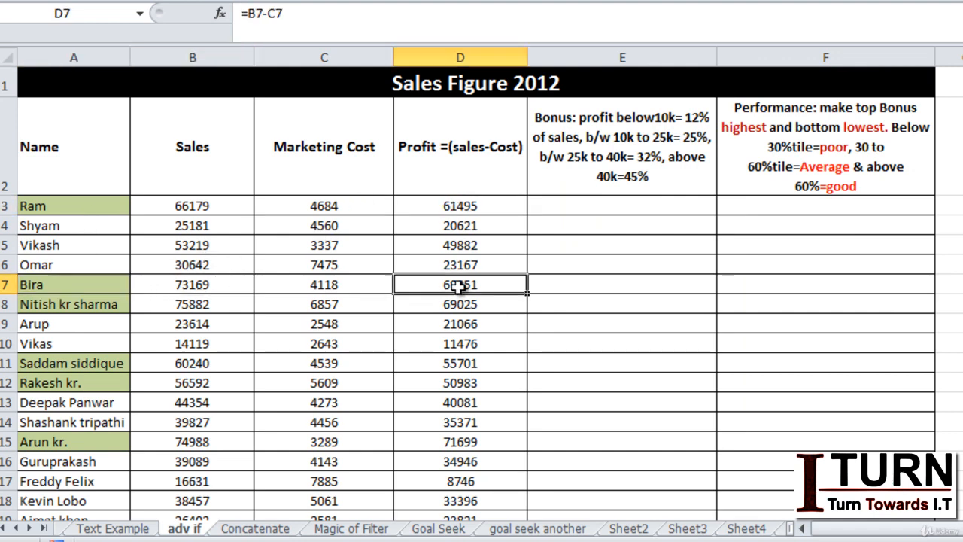
{"action": "left_click", "coordinate": [135, 305]}
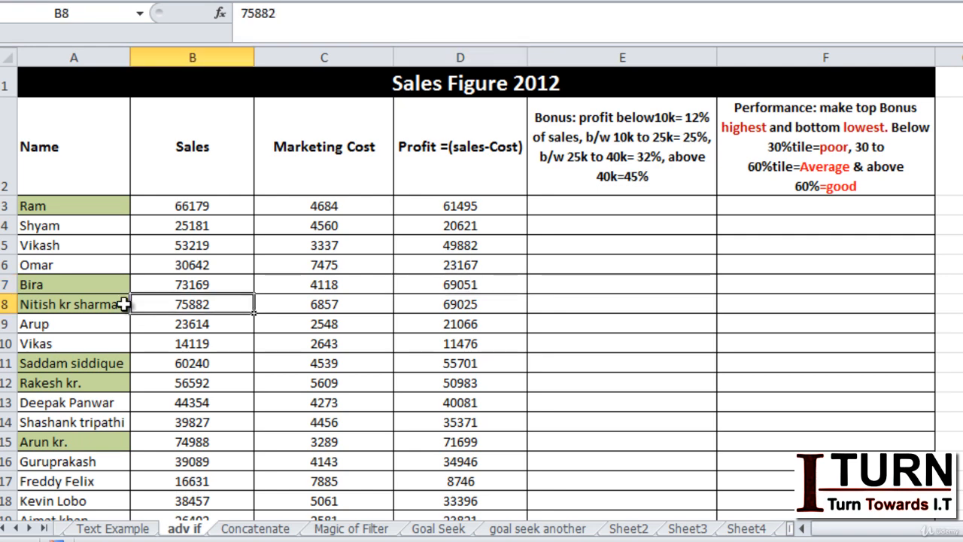
{"action": "left_click", "coordinate": [110, 303]}
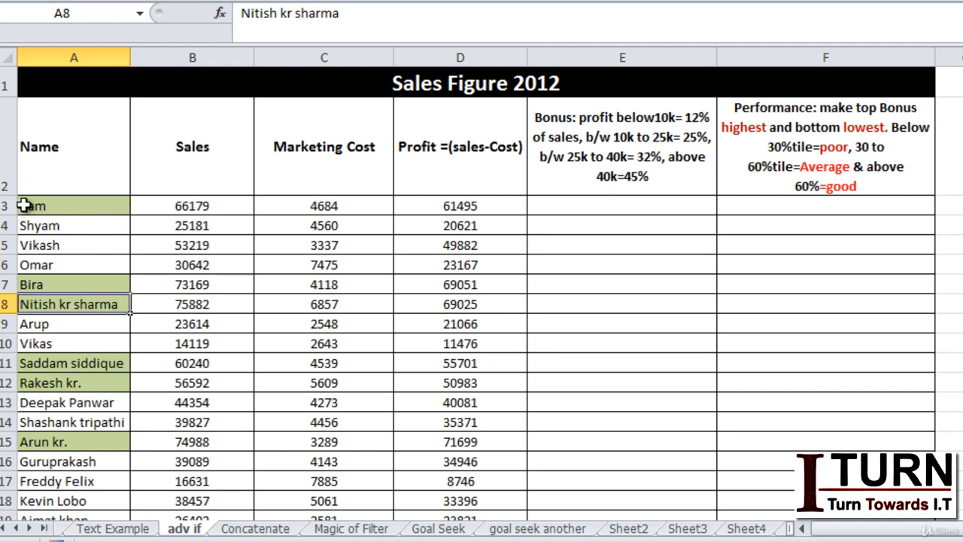
{"action": "left_click_drag", "start_coordinate": [26, 205], "coordinate": [472, 209]}
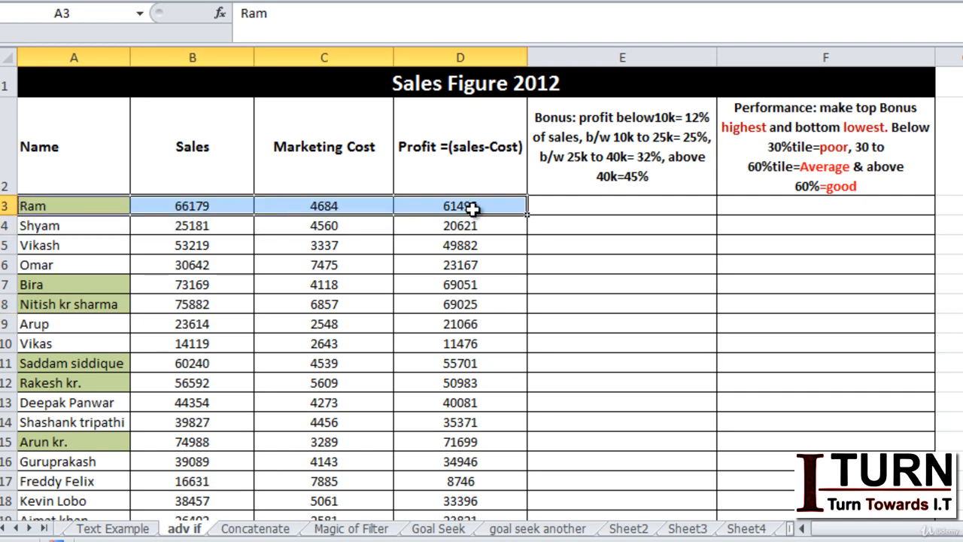
{"action": "left_click", "coordinate": [188, 247]}
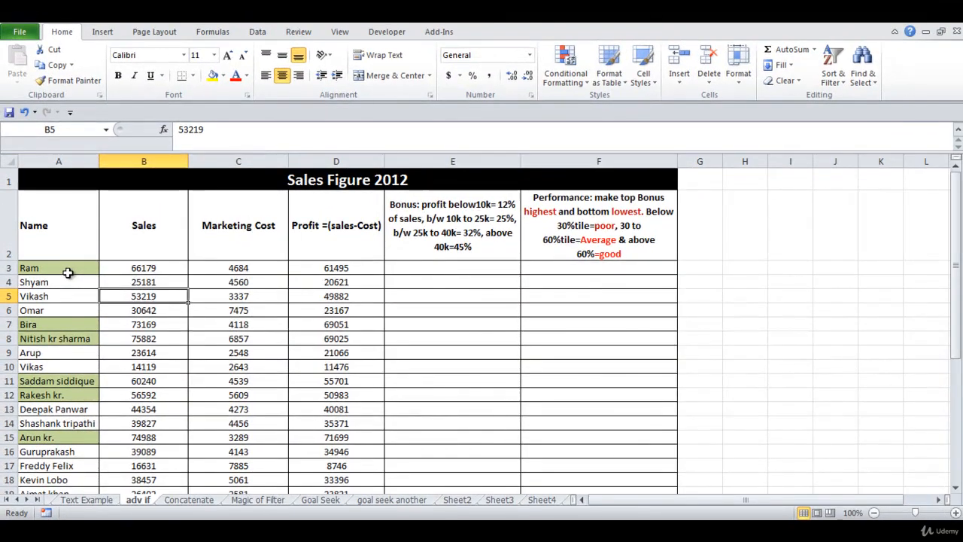
Undo the conditional formatting applied to the Name column.
{"action": "left_click", "coordinate": [87, 213]}
{"action": "key", "text": "ctrl+shift+Down"}
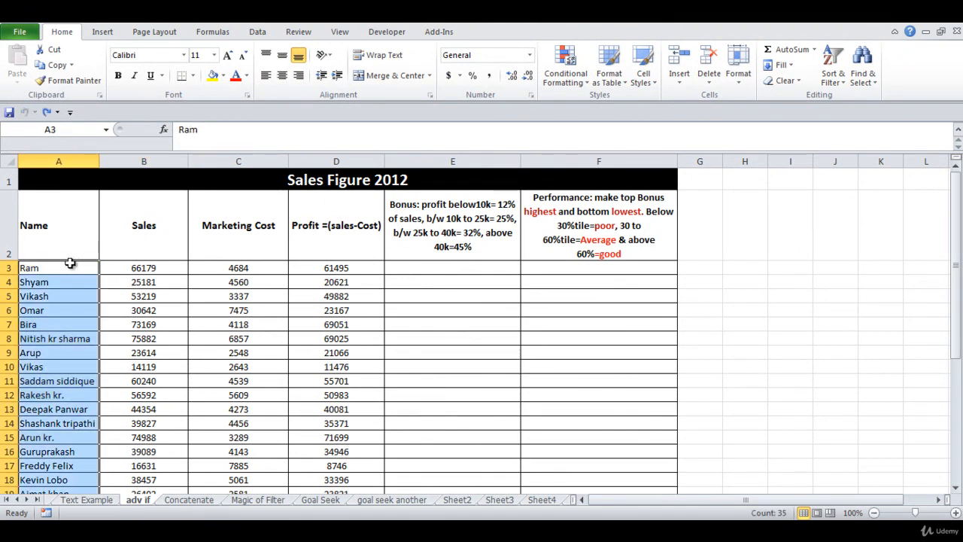
Select the data range A3:D37 from Name to Profit, leaving out the total row.
{"action": "left_click", "coordinate": [70, 268]}
{"action": "key", "text": "ctrl+shift+Right"}
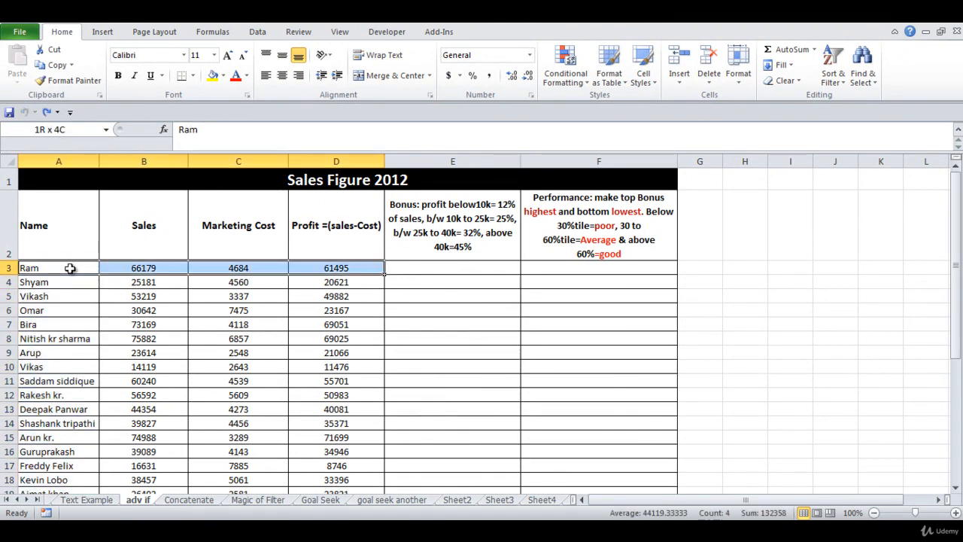
{"action": "key", "text": "ctrl+shift+Down"}
{"action": "key", "text": "shift+Up"}
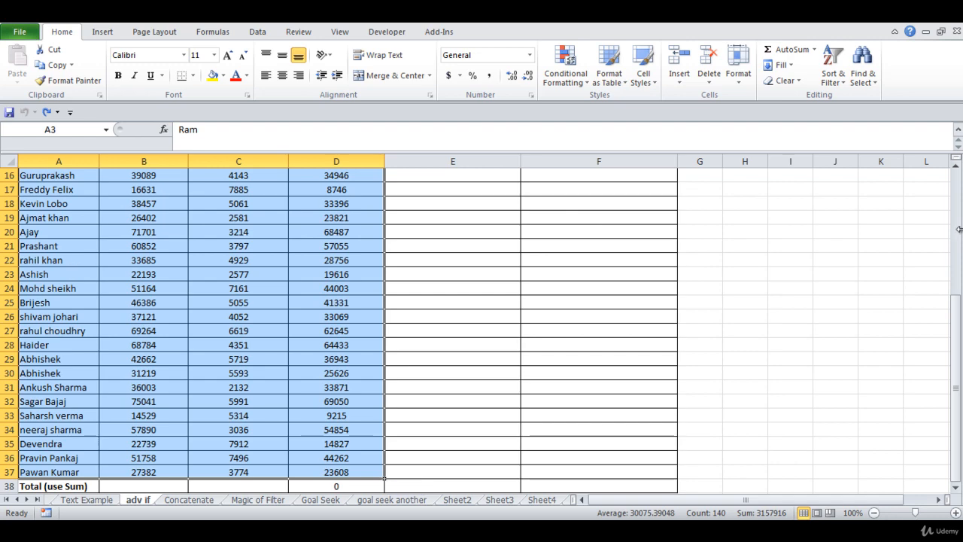
{"action": "left_click", "coordinate": [958, 186]}
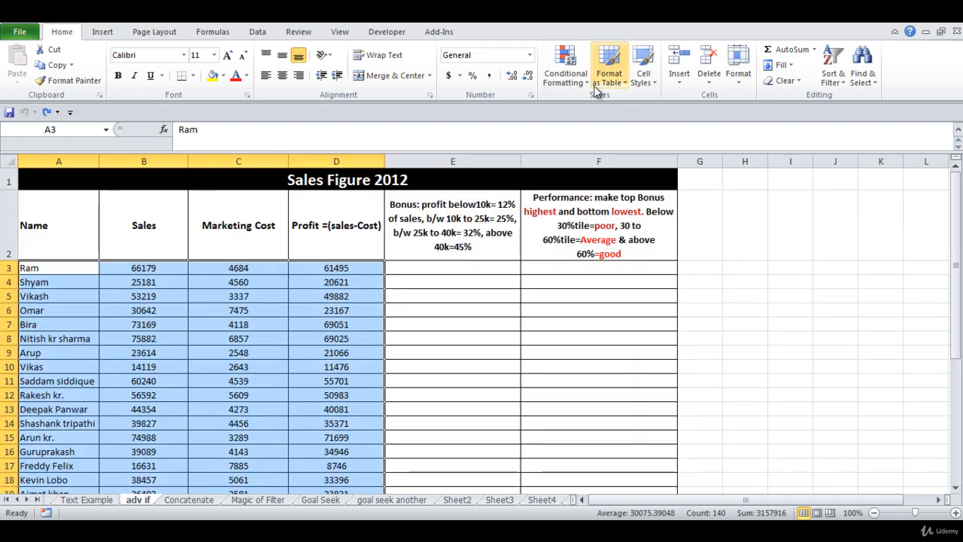
Start a formula-based conditional formatting rule for the selected data range and give it a light olive green fill.
{"action": "left_click", "coordinate": [591, 84]}
{"action": "left_click", "coordinate": [575, 85]}
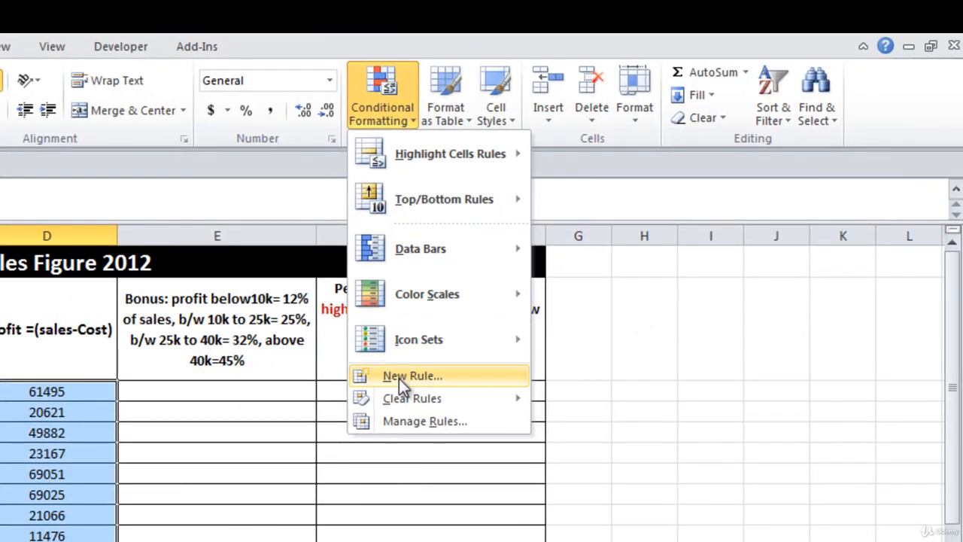
{"action": "left_click", "coordinate": [410, 367]}
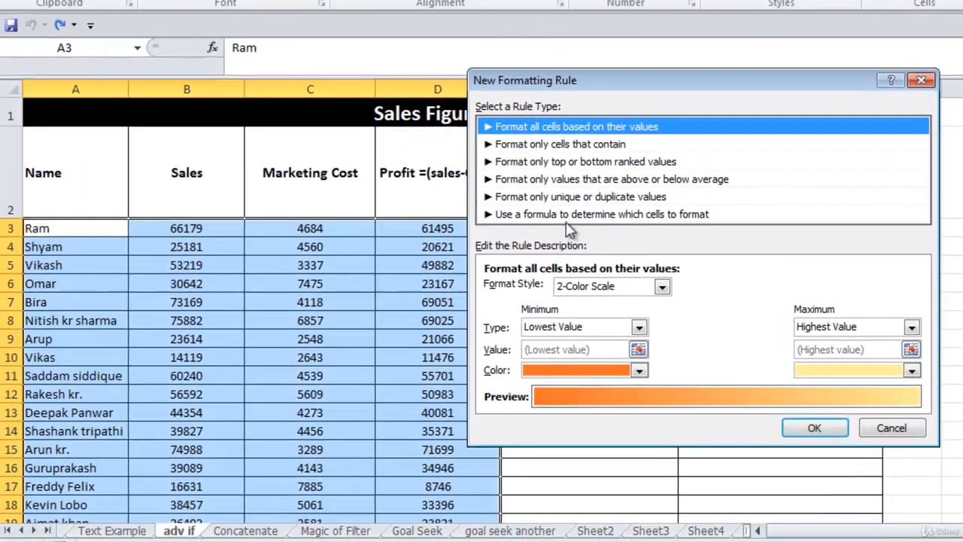
{"action": "left_click", "coordinate": [566, 217]}
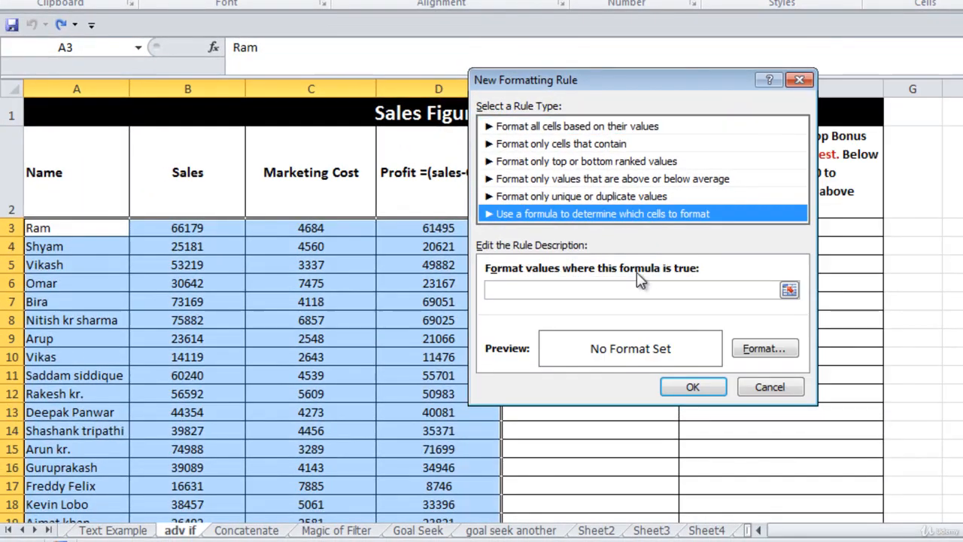
{"action": "left_click", "coordinate": [755, 355]}
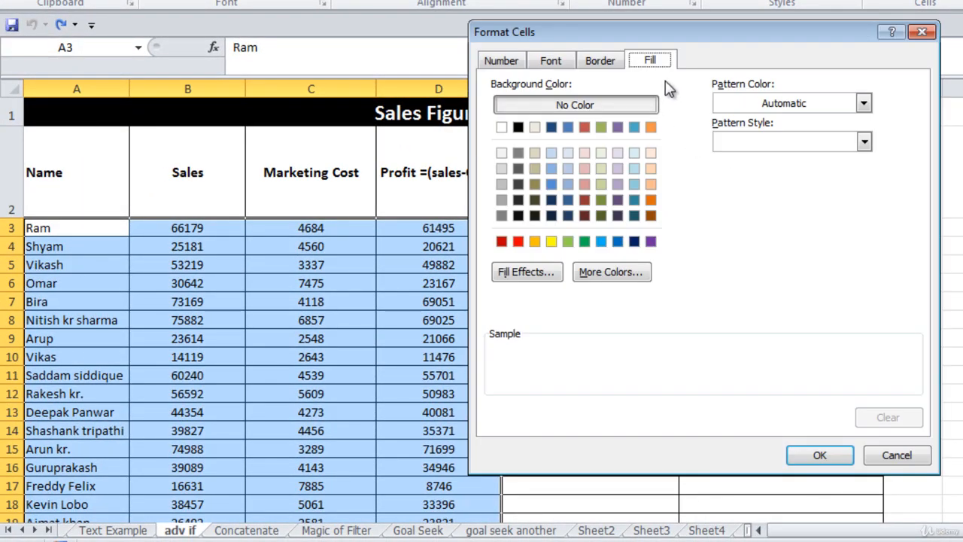
{"action": "left_click", "coordinate": [602, 187]}
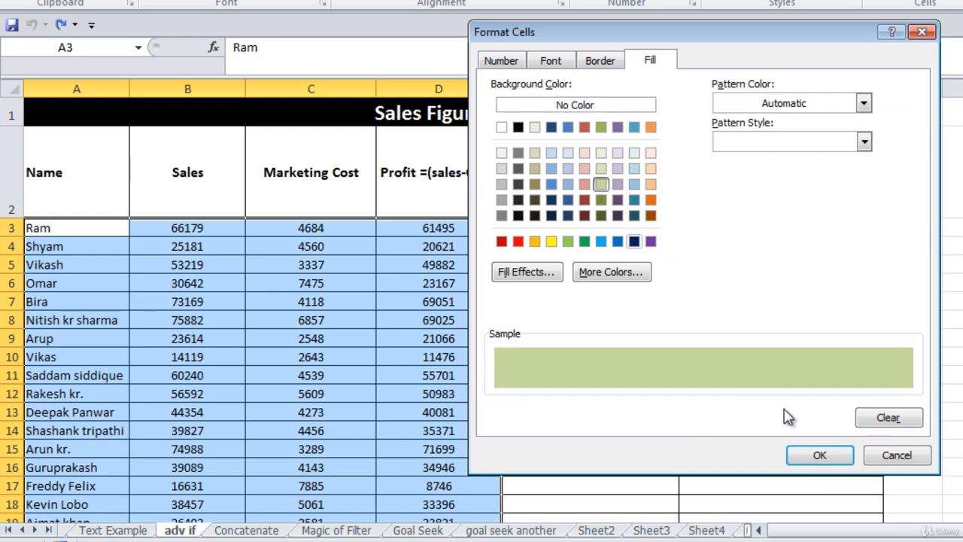
{"action": "left_click", "coordinate": [817, 462]}
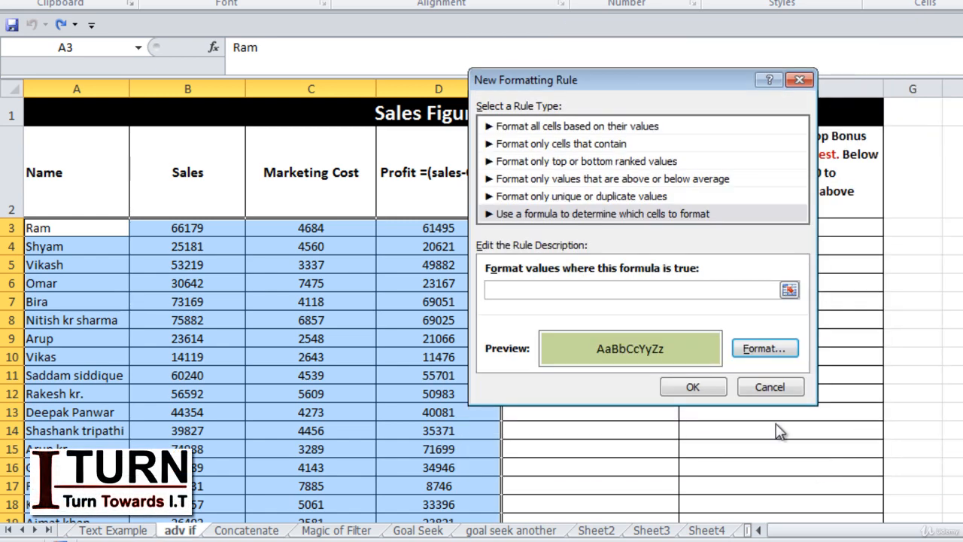
Enter the rule's formula as =$D$3>50000, referencing the first profit value.
{"action": "left_click", "coordinate": [561, 287]}
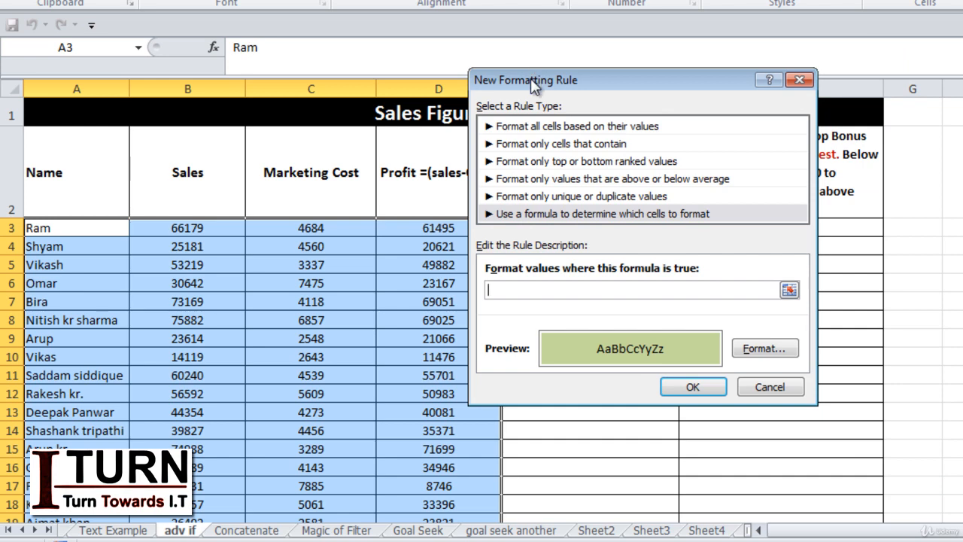
{"action": "left_click_drag", "start_coordinate": [531, 79], "coordinate": [629, 86]}
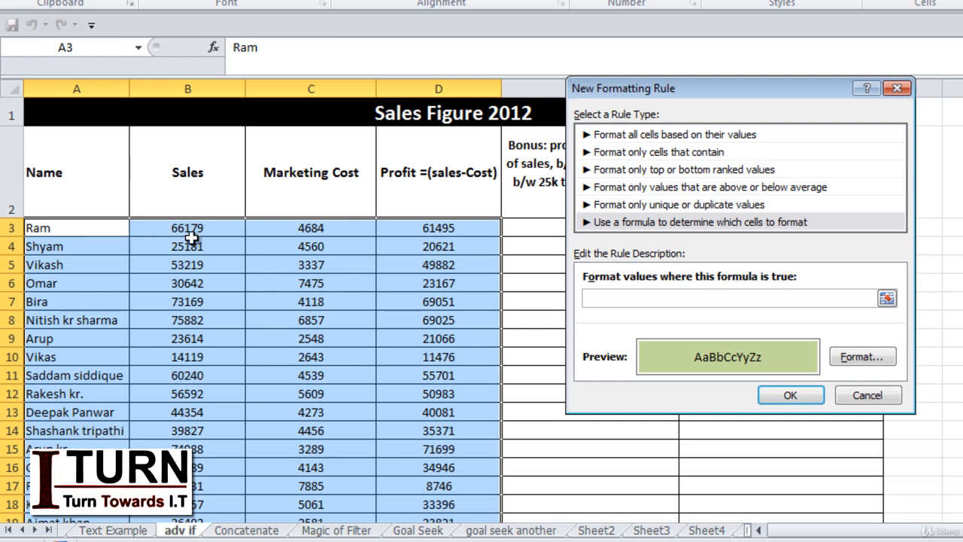
{"action": "left_click", "coordinate": [452, 230]}
{"action": "type", "text": ">"}
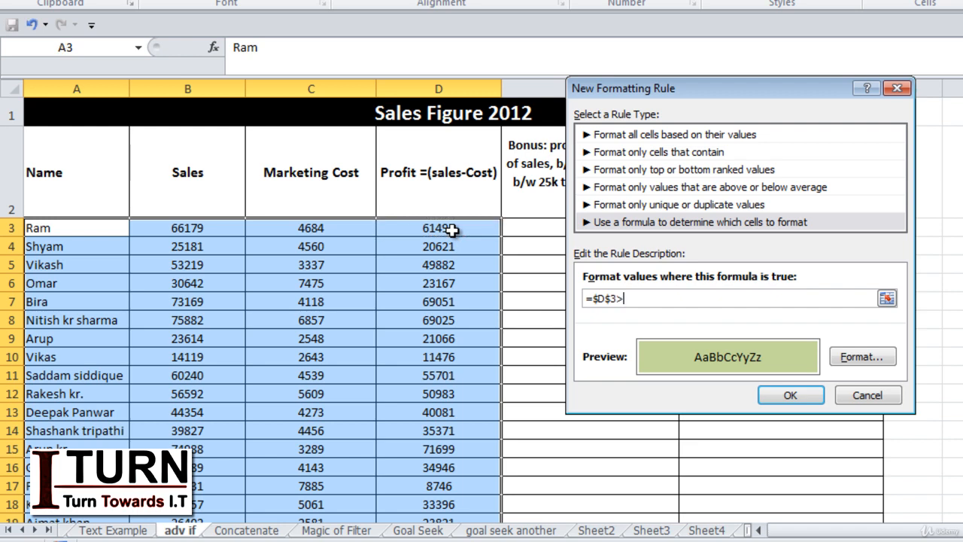
{"action": "type", "text": "50000"}
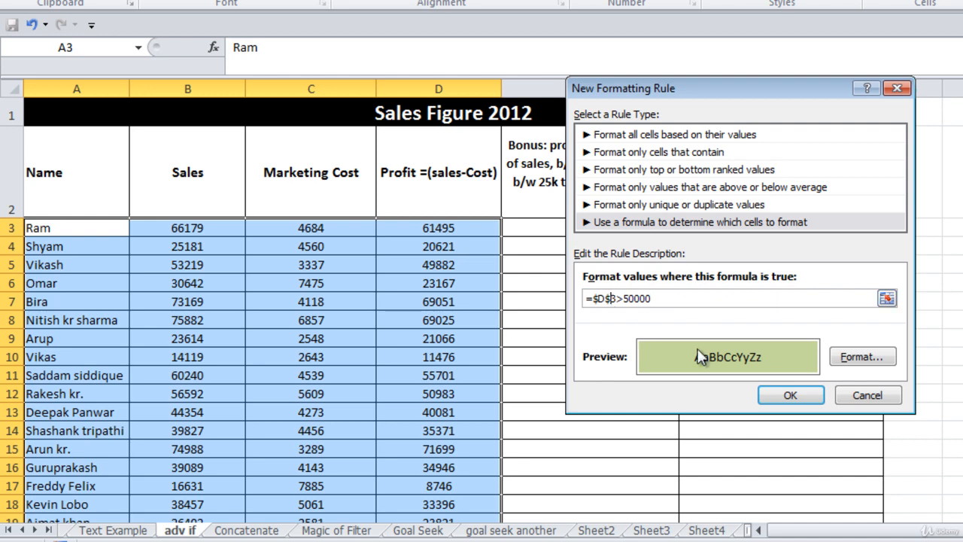
Change the rule's formula to =$D3>50000 so only the column is locked, apply it and deselect the range.
{"action": "key", "text": "BackSpace"}
{"action": "left_click_drag", "start_coordinate": [598, 298], "coordinate": [607, 299]}
{"action": "type", "text": "B"}
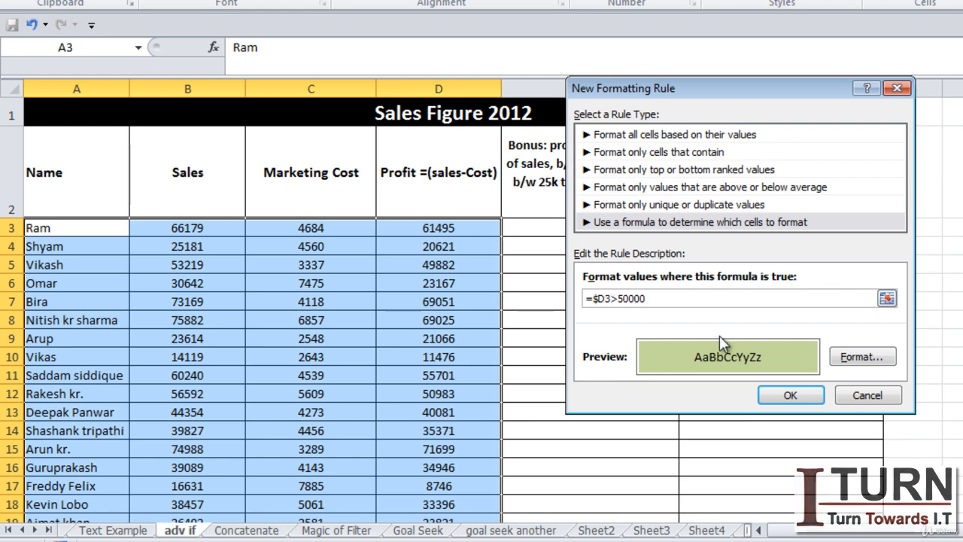
{"action": "left_click", "coordinate": [782, 394]}
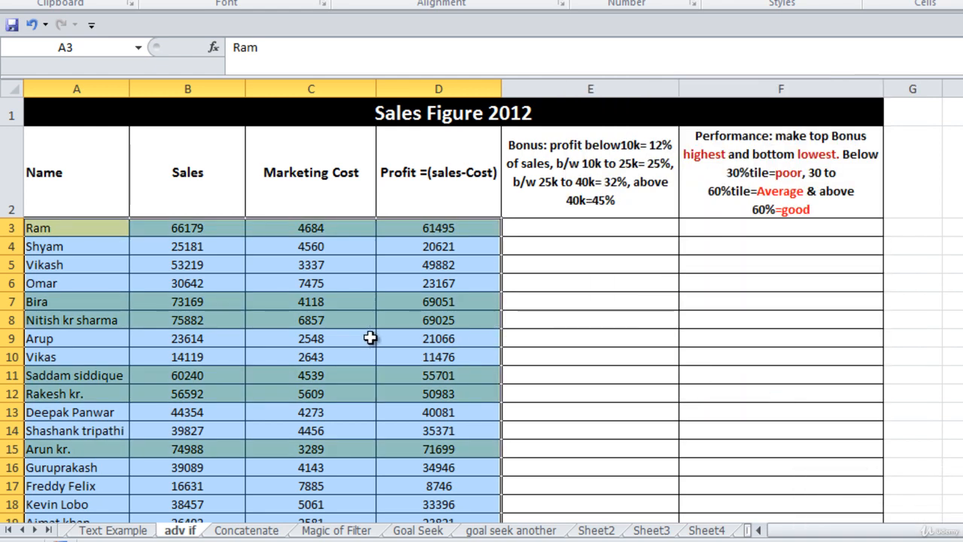
{"action": "left_click", "coordinate": [370, 339]}
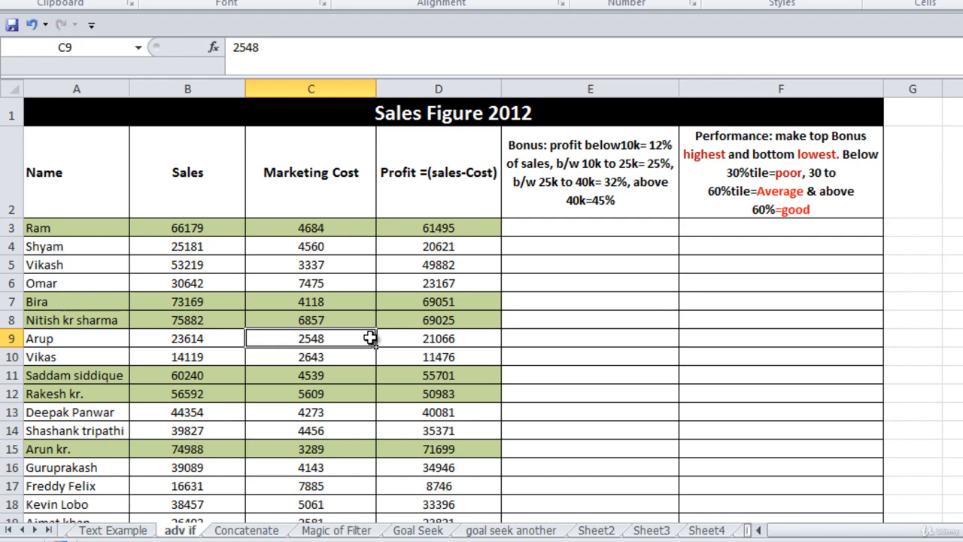